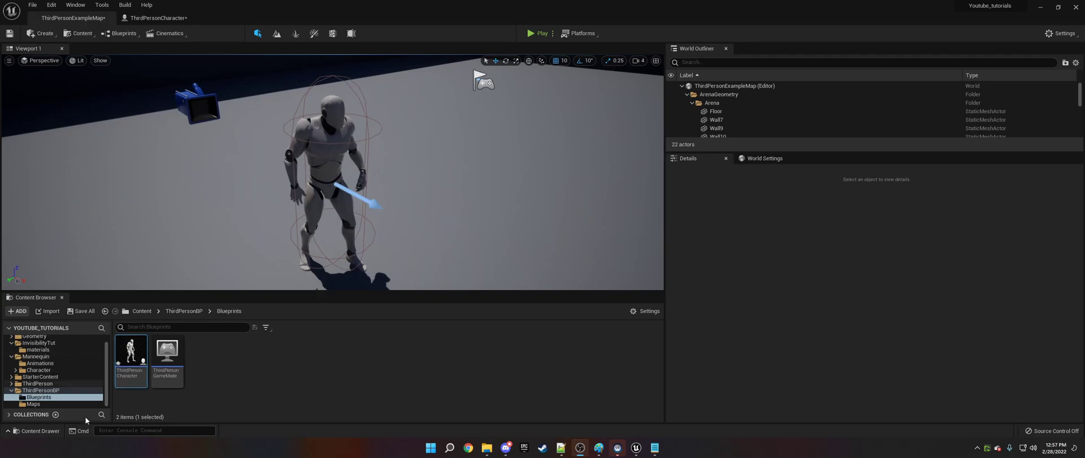
Create a new material named M_invisibility in the materials folder inside InvisibilityTut.
{"action": "right_click_drag", "start_coordinate": [317, 221], "coordinate": [421, 158]}
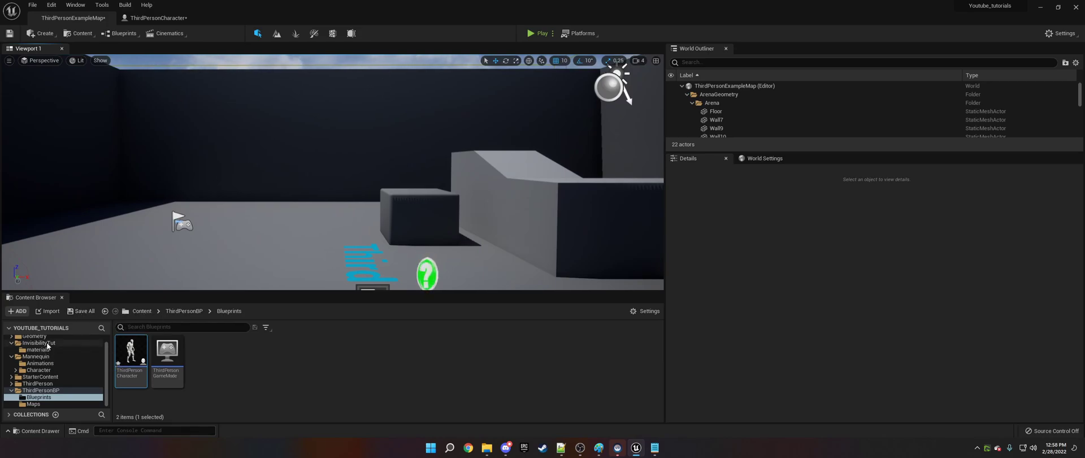
{"action": "left_click", "coordinate": [38, 343]}
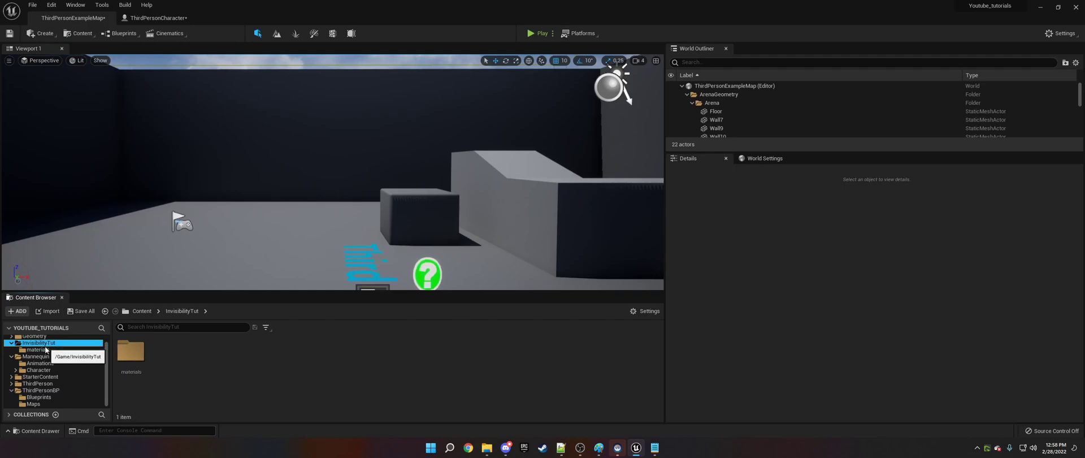
{"action": "double_click", "coordinate": [127, 356]}
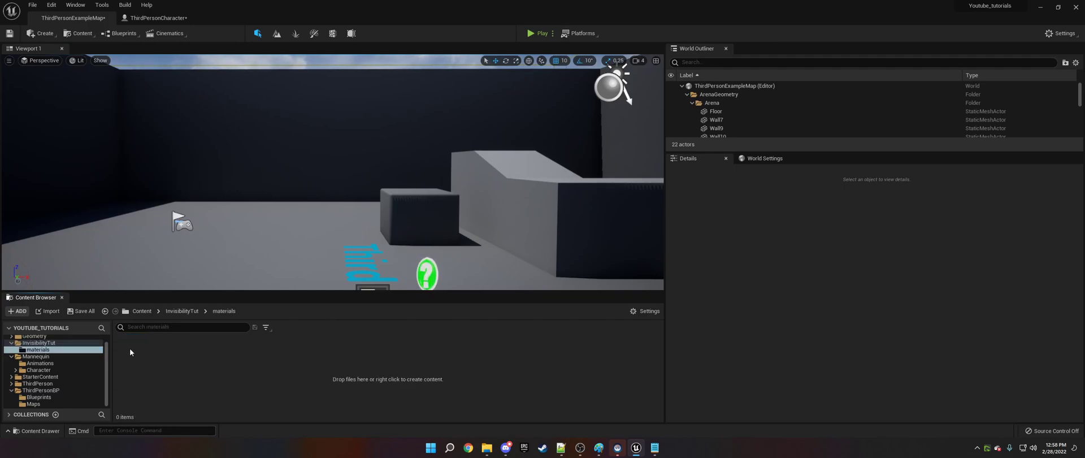
{"action": "right_click", "coordinate": [130, 348]}
{"action": "left_click", "coordinate": [192, 176]}
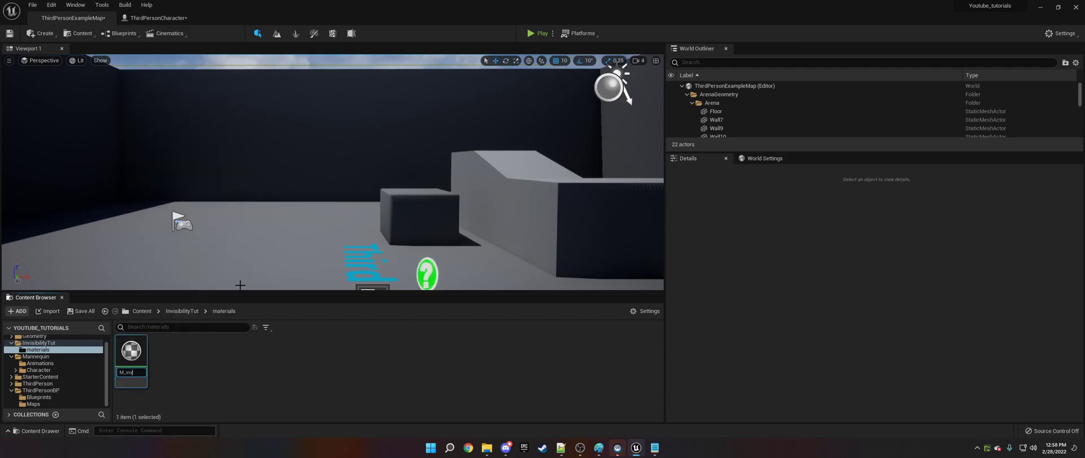
{"action": "type", "text": "M_invisibility"}
{"action": "key", "text": "Return"}
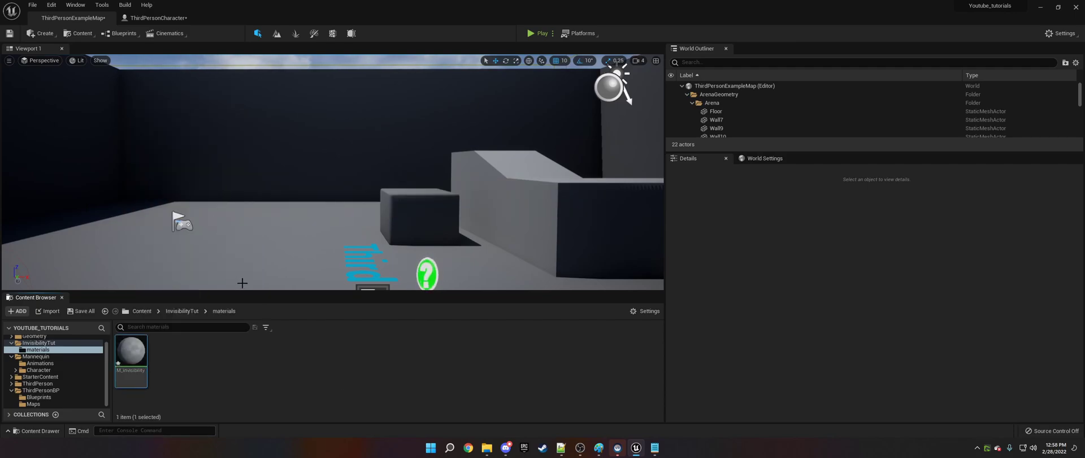
Open the M_invisibility material and set its blend mode to Translucent.
{"action": "double_click", "coordinate": [131, 351]}
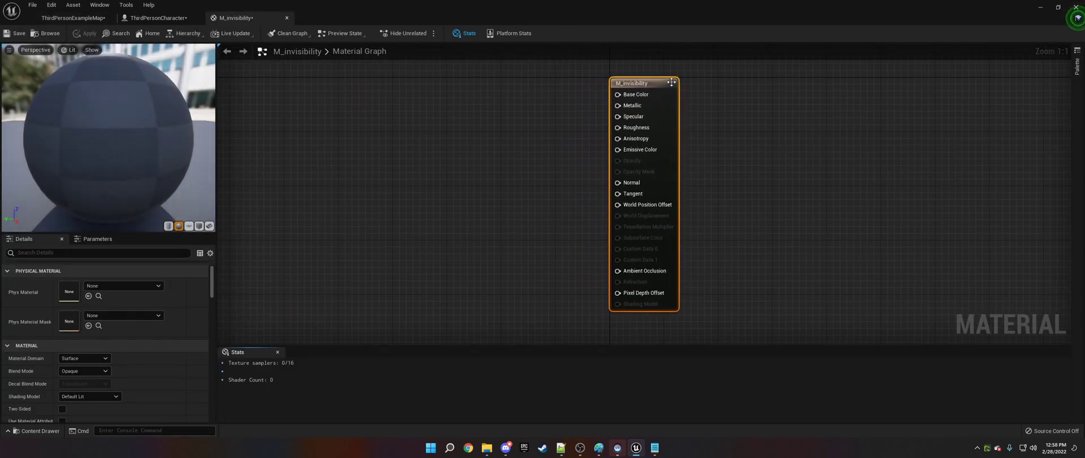
{"action": "left_click", "coordinate": [83, 370]}
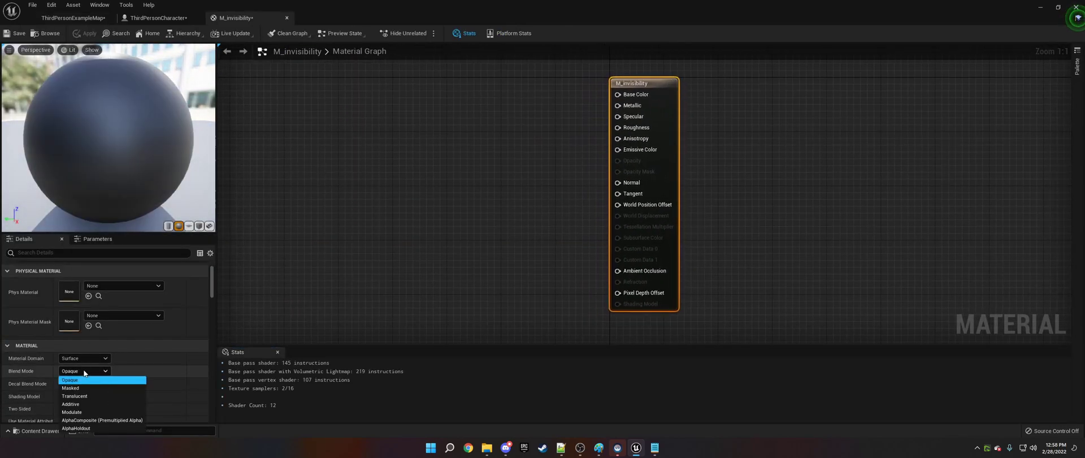
{"action": "left_click", "coordinate": [91, 395]}
Enable the material's usage with skeletal meshes.
{"action": "scroll", "coordinate": [128, 381], "scroll_direction": "down", "scroll_amount": 10}
{"action": "scroll", "coordinate": [128, 381], "scroll_direction": "down", "scroll_amount": 5}
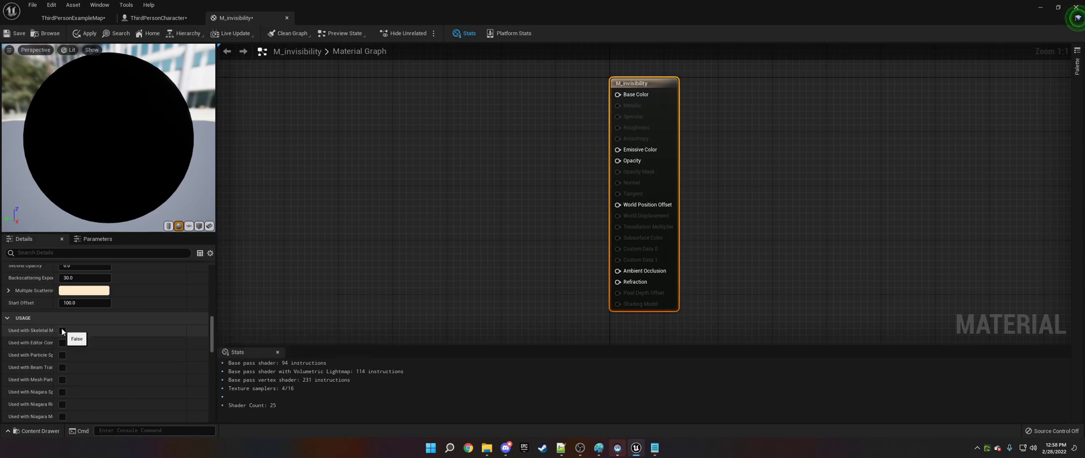
{"action": "scroll", "coordinate": [76, 338], "scroll_direction": "up", "scroll_amount": 5}
{"action": "scroll", "coordinate": [75, 345], "scroll_direction": "down", "scroll_amount": 5}
{"action": "left_click", "coordinate": [62, 316]}
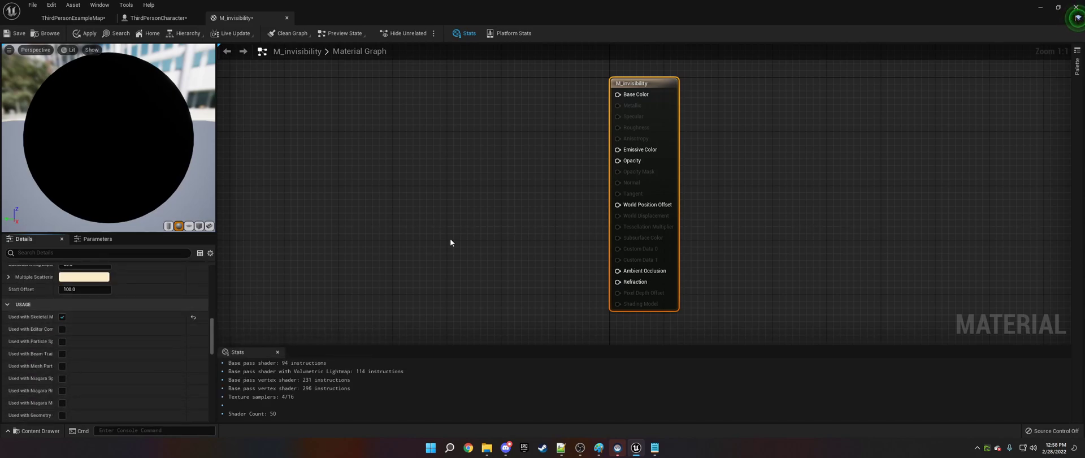
Add a three-component vector constant to the material graph and connect it to Base Color.
{"action": "left_click", "coordinate": [442, 93]}
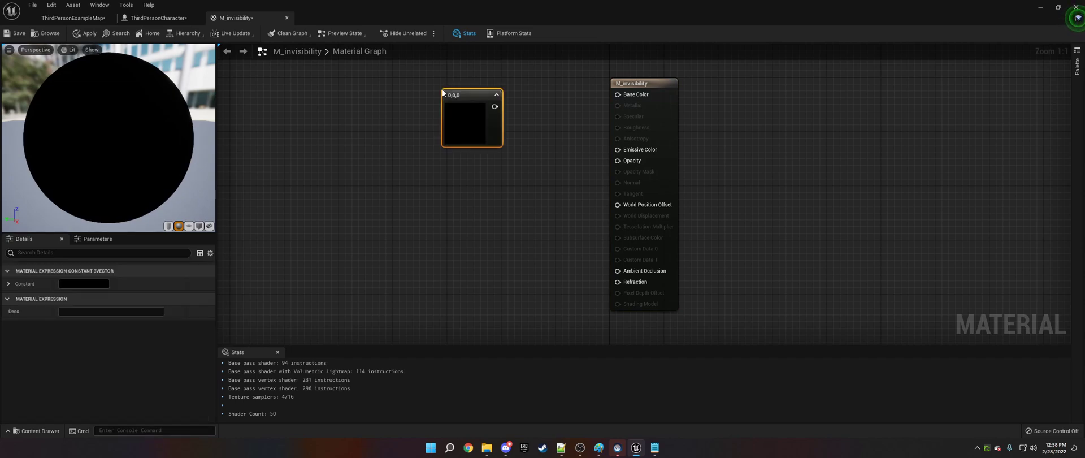
{"action": "left_click_drag", "start_coordinate": [495, 106], "coordinate": [617, 94]}
{"action": "right_click", "coordinate": [332, 151]}
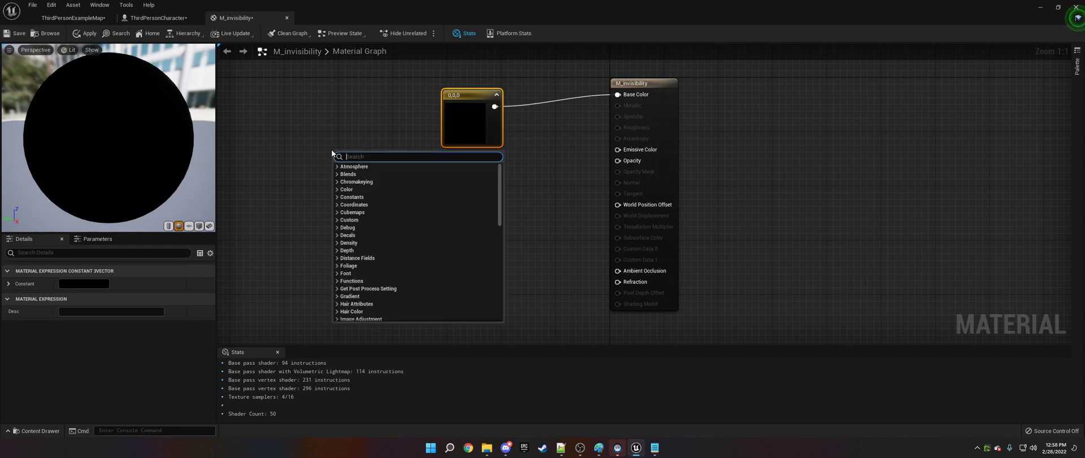
{"action": "type", "text": "constant"}
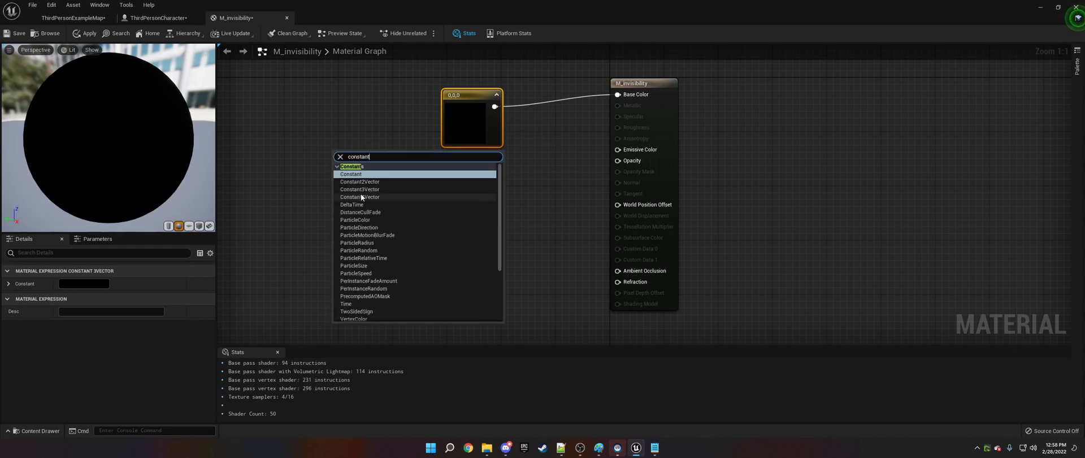
{"action": "left_click", "coordinate": [360, 182]}
{"action": "key", "text": "Delete"}
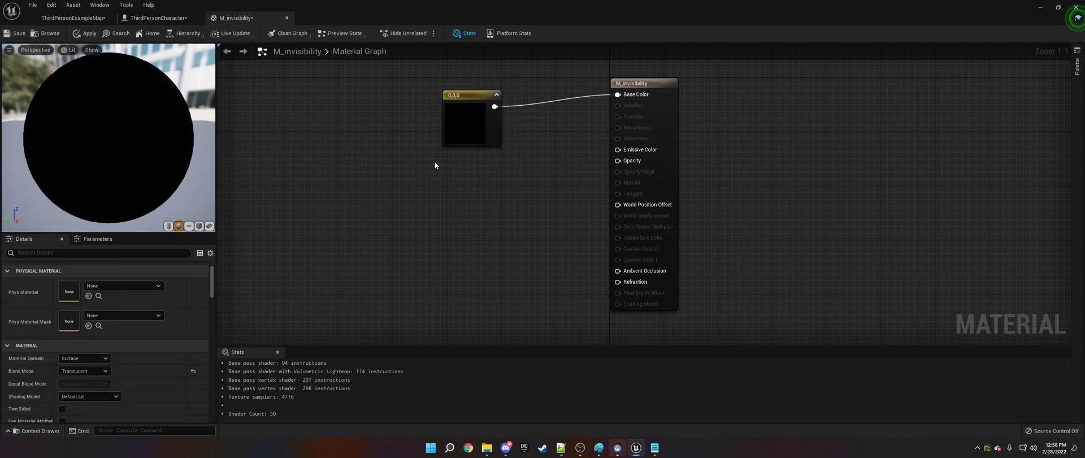
Set the vector constant's color to a light grey of 0.51, 0.51, 0.51.
{"action": "left_click", "coordinate": [480, 122]}
{"action": "left_click", "coordinate": [83, 286]}
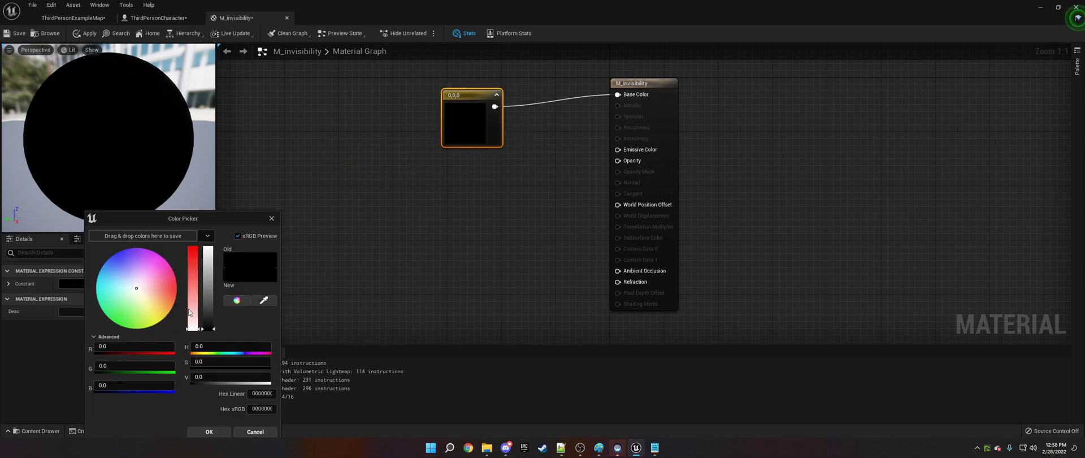
{"action": "left_click", "coordinate": [212, 286]}
{"action": "left_click", "coordinate": [208, 432]}
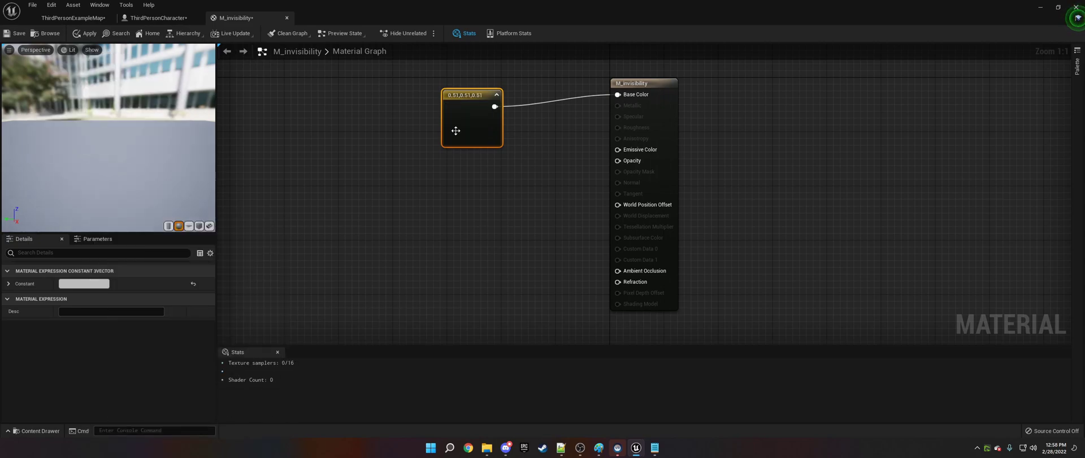
Add two scalar constants, connecting the upper one to Opacity and the lower one to both Ambient Occlusion and Refraction.
{"action": "left_click", "coordinate": [473, 169]}
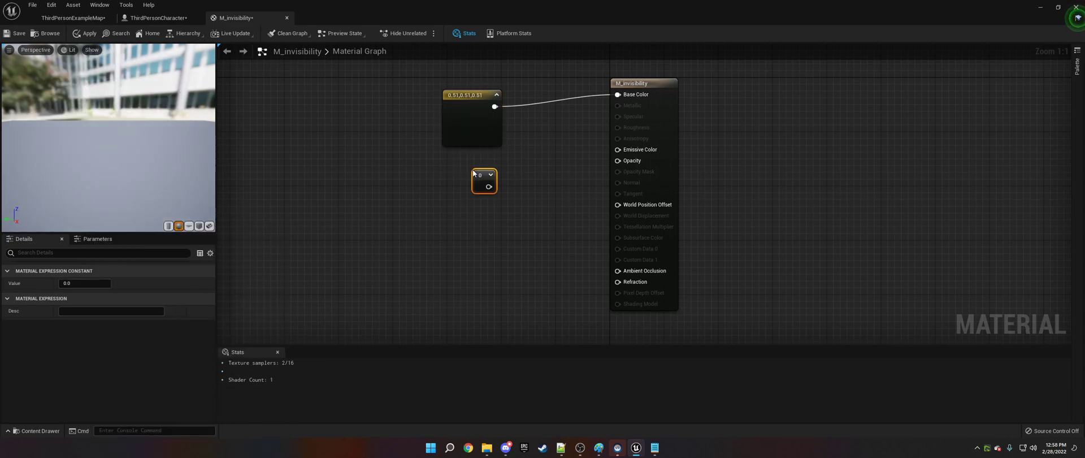
{"action": "left_click", "coordinate": [477, 262]}
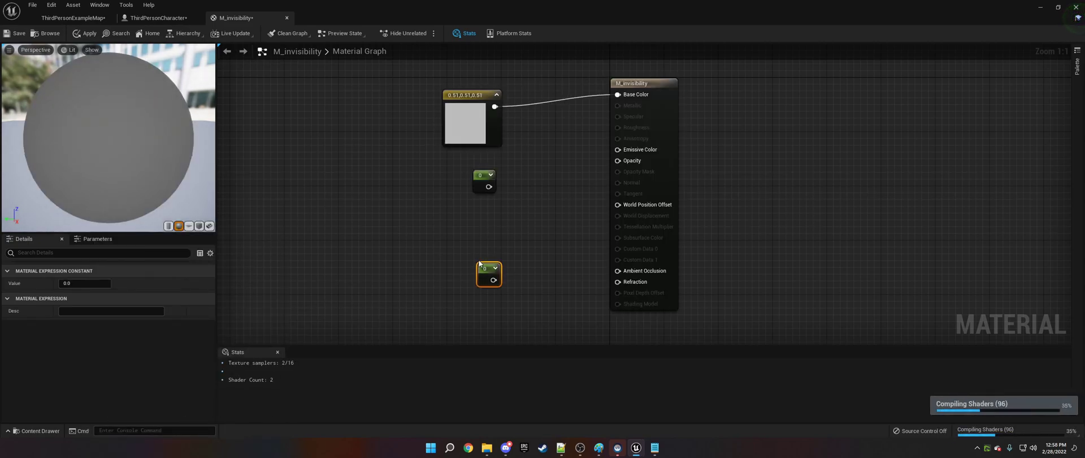
{"action": "left_click", "coordinate": [463, 221]}
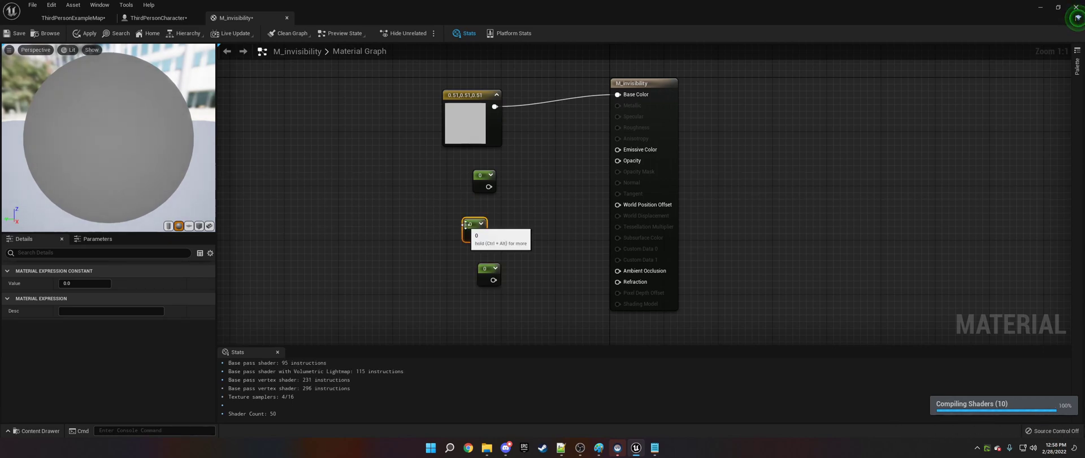
{"action": "key", "text": "Delete"}
{"action": "left_click_drag", "start_coordinate": [489, 186], "coordinate": [618, 161]}
{"action": "left_click_drag", "start_coordinate": [494, 279], "coordinate": [618, 271]}
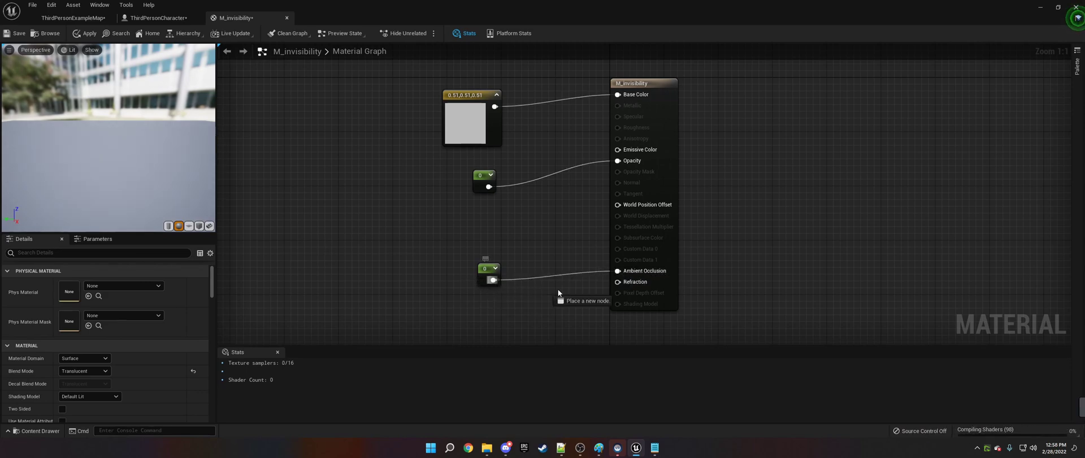
{"action": "left_click_drag", "start_coordinate": [493, 280], "coordinate": [618, 281]}
Set the value of the constant feeding Ambient Occlusion and Refraction to 1.
{"action": "left_click", "coordinate": [489, 272]}
{"action": "left_click", "coordinate": [85, 284]}
{"action": "key", "text": "Return"}
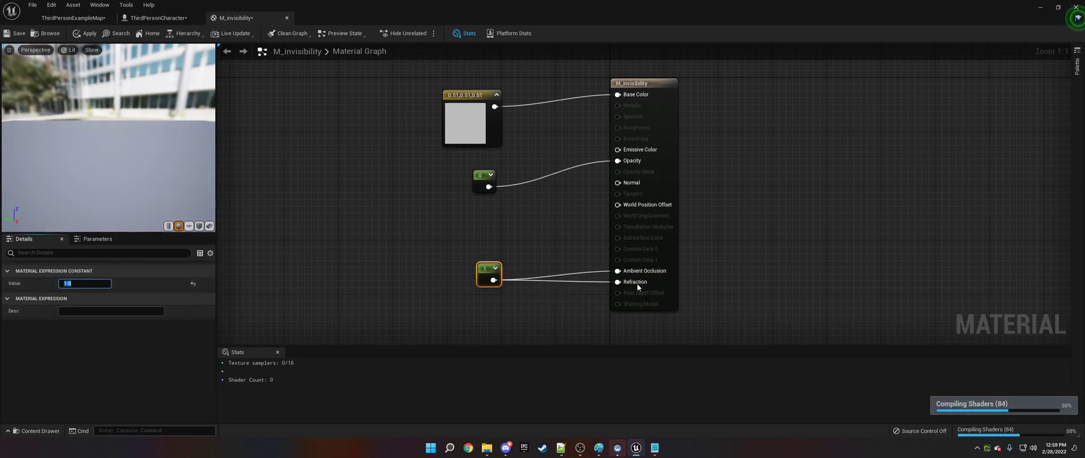
Set the constant feeding Opacity to 0.3 and apply the material changes.
{"action": "left_click", "coordinate": [483, 179]}
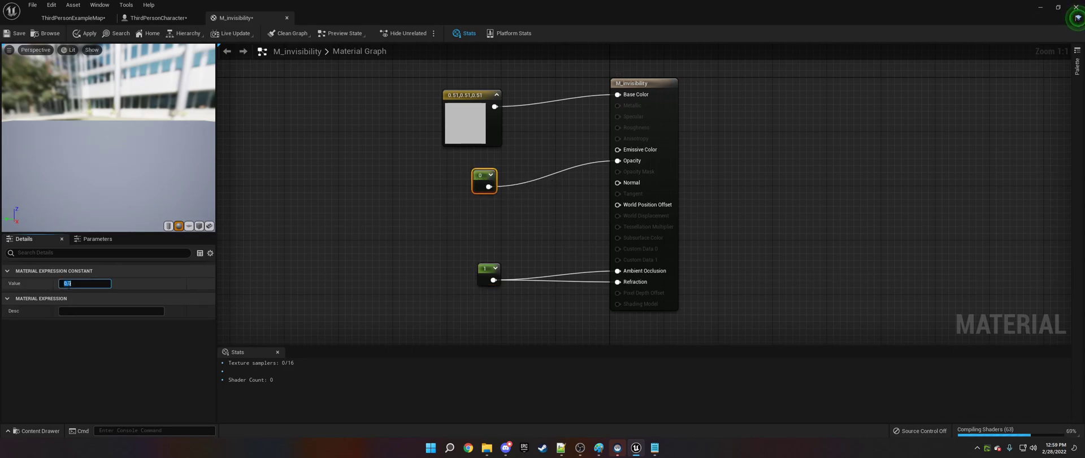
{"action": "type", "text": "0.3"}
{"action": "key", "text": "Return"}
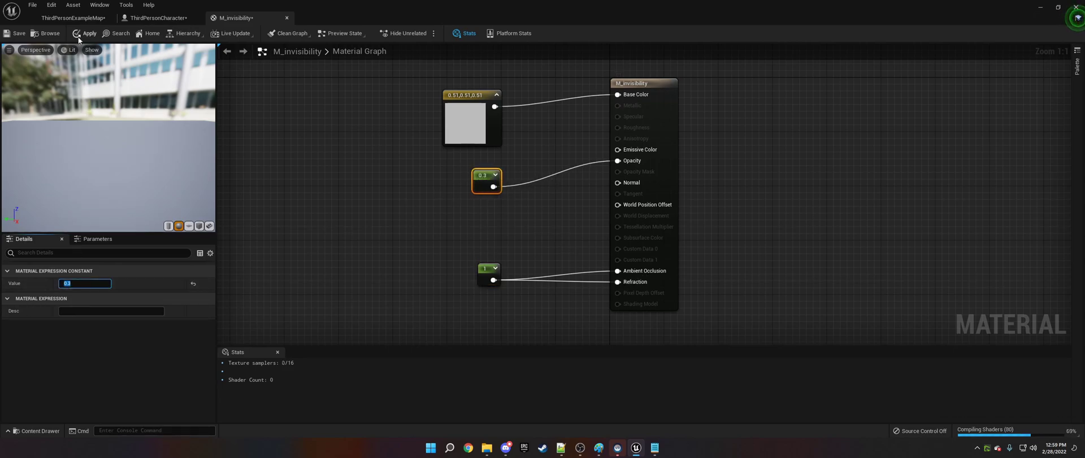
{"action": "left_click", "coordinate": [88, 34]}
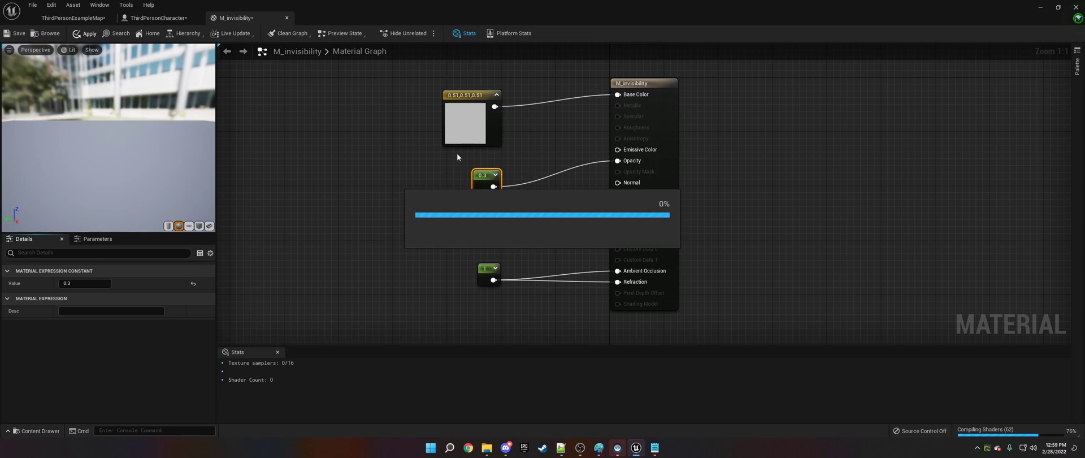
Connect the grey vector constant to Emissive Color, remove its link to Base Color and apply the material.
{"action": "left_click_drag", "start_coordinate": [494, 107], "coordinate": [617, 149]}
{"action": "left_click", "coordinate": [537, 101]}
{"action": "left_click", "coordinate": [537, 103], "text": "alt"}
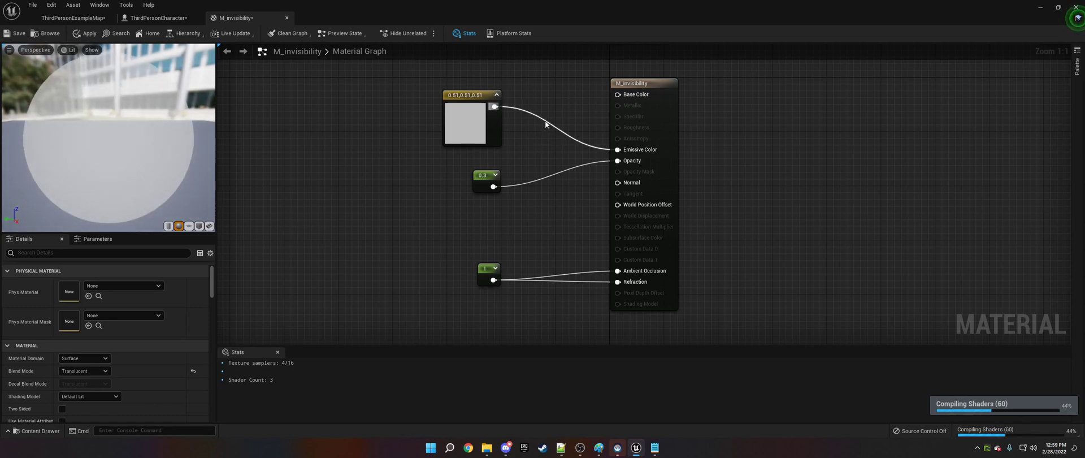
{"action": "left_click", "coordinate": [86, 34]}
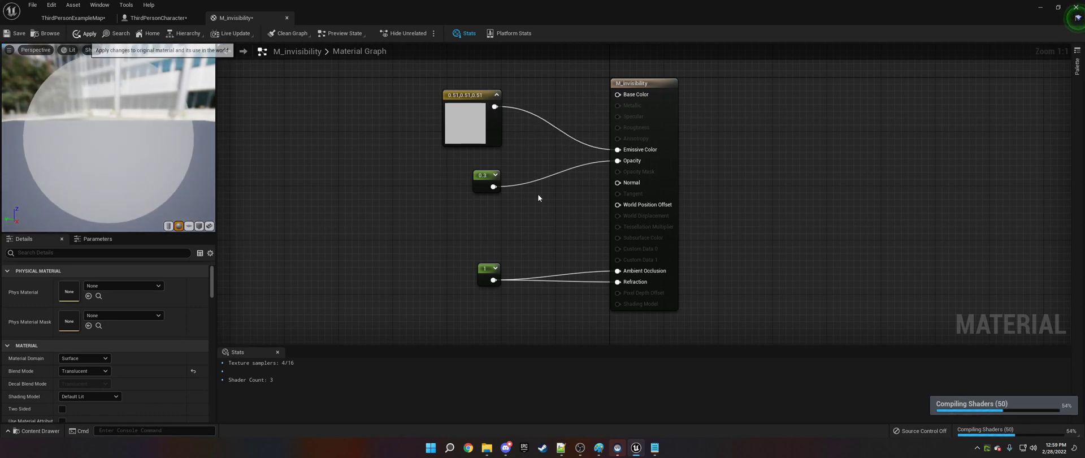
Set the constant feeding Opacity to 0.1 and apply the material.
{"action": "left_click", "coordinate": [482, 179]}
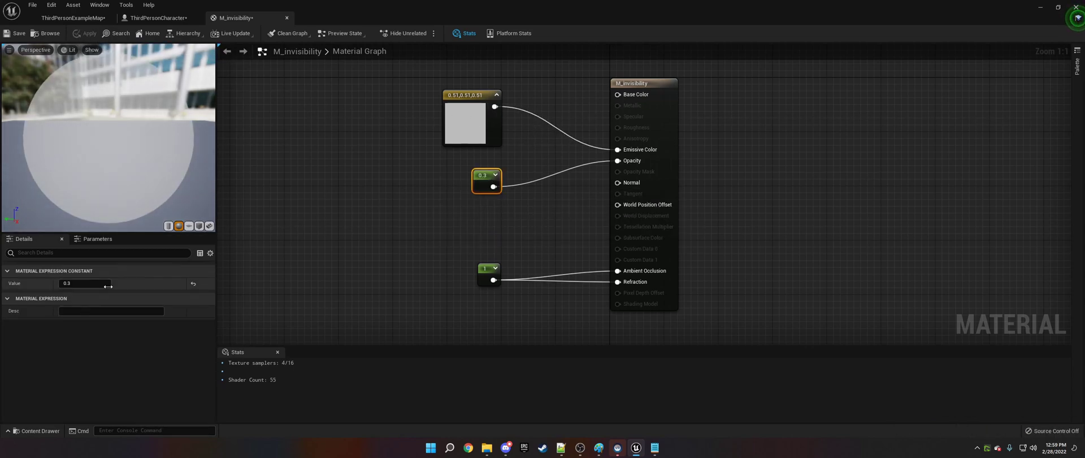
{"action": "left_click", "coordinate": [96, 284]}
{"action": "type", "text": "0.1"}
{"action": "key", "text": "Return"}
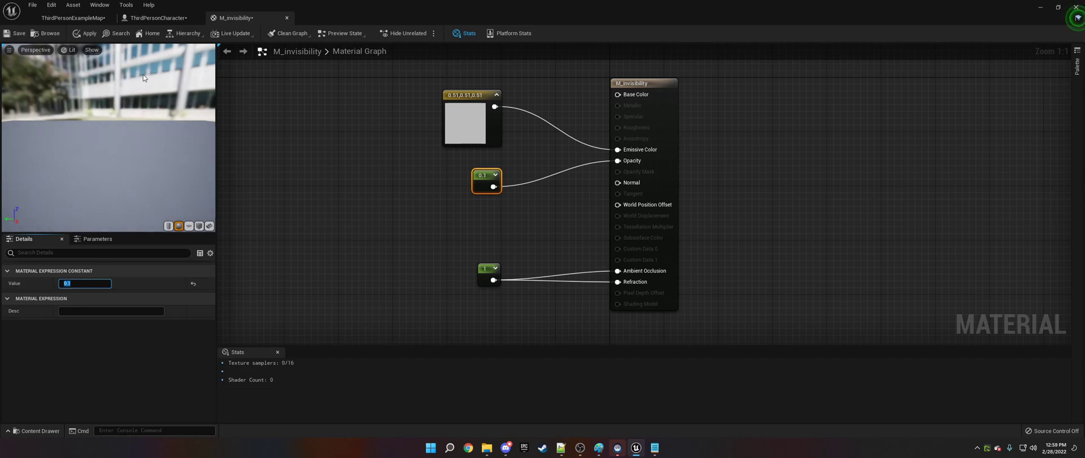
{"action": "left_click", "coordinate": [86, 34]}
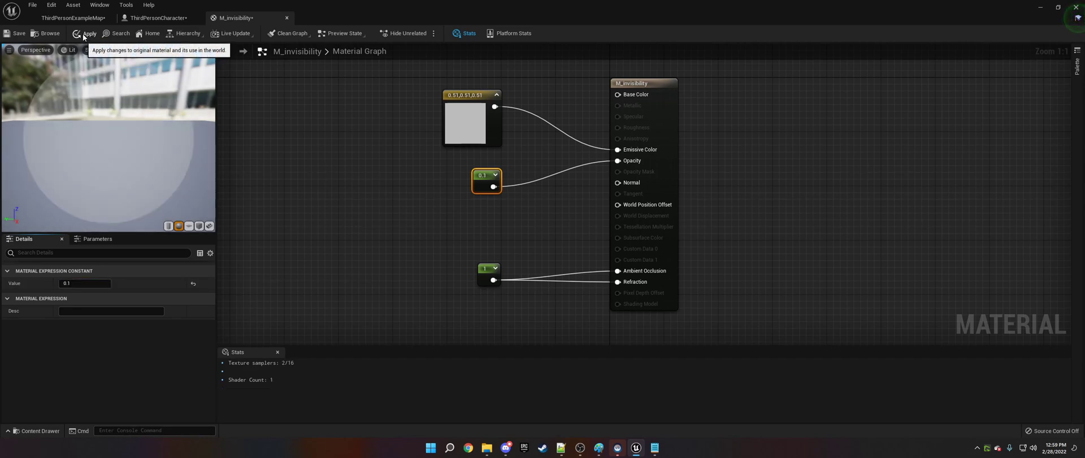
Add two new functions to the ThirdPersonCharacter blueprint and name the second one Invisibility OFF.
{"action": "left_click", "coordinate": [169, 17]}
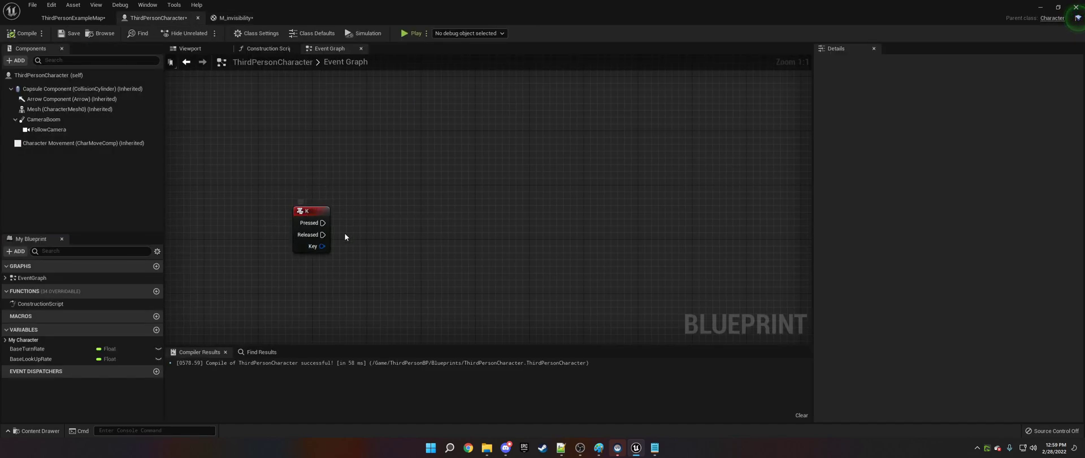
{"action": "left_click", "coordinate": [157, 291]}
{"action": "left_click", "coordinate": [157, 291]}
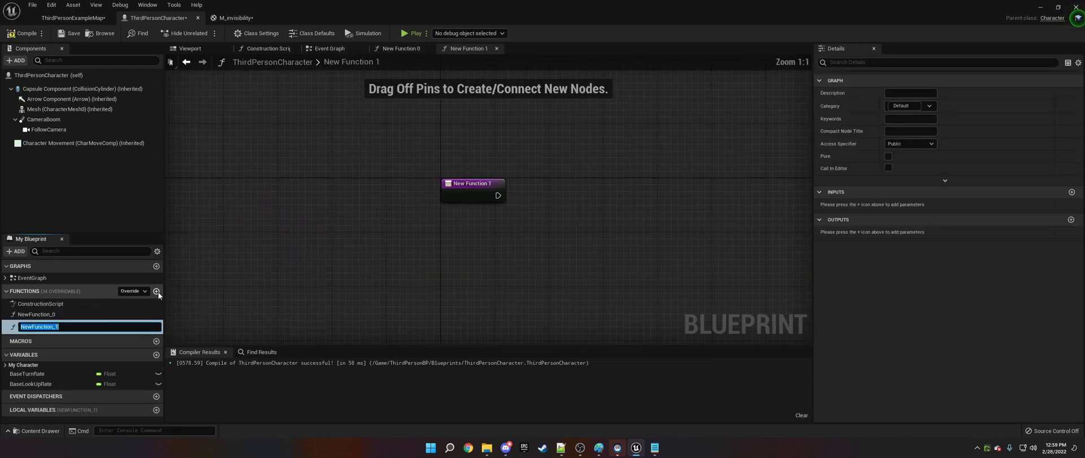
{"action": "type", "text": "Invisibility OFF"}
{"action": "key", "text": "Return"}
Rename the first new function as Invisibility ON.
{"action": "right_click", "coordinate": [122, 314]}
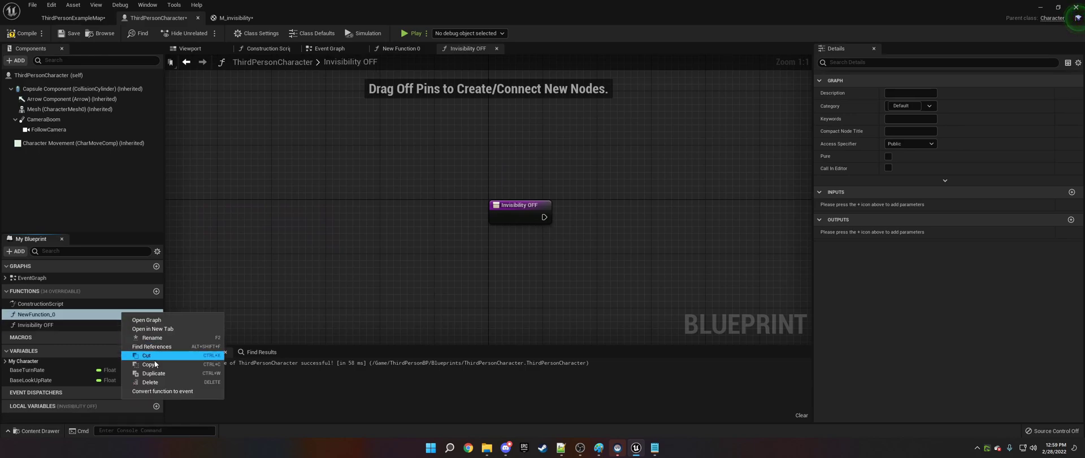
{"action": "left_click", "coordinate": [152, 338]}
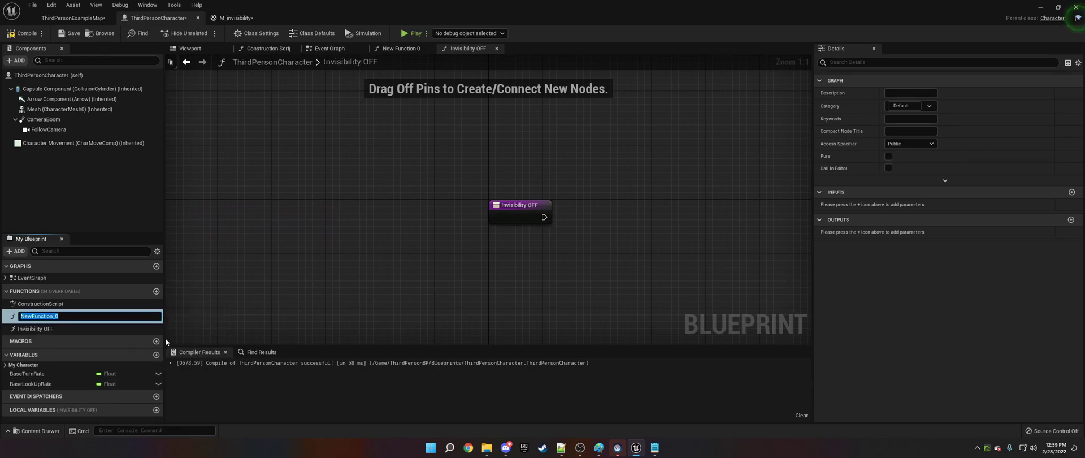
{"action": "type", "text": "Invisib"}
{"action": "key", "text": "BackSpace"}
{"action": "type", "text": "bility ON"}
{"action": "key", "text": "Return"}
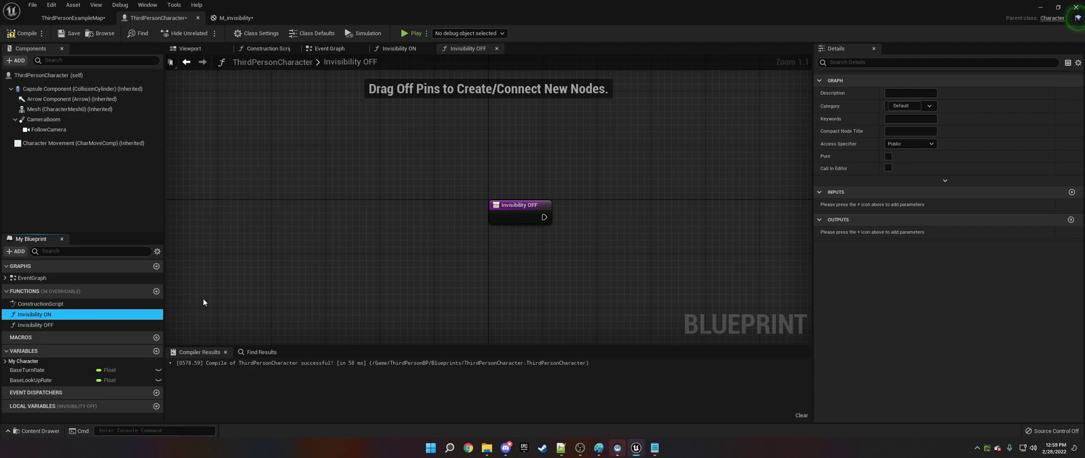
In the Invisibility OFF graph, add a Mesh reference with a Set Material node targeting it, and place the reference above the function entry.
{"action": "right_click_drag", "start_coordinate": [595, 224], "coordinate": [435, 234]}
{"action": "left_click_drag", "start_coordinate": [73, 109], "coordinate": [507, 199]}
{"action": "type", "text": "set material"}
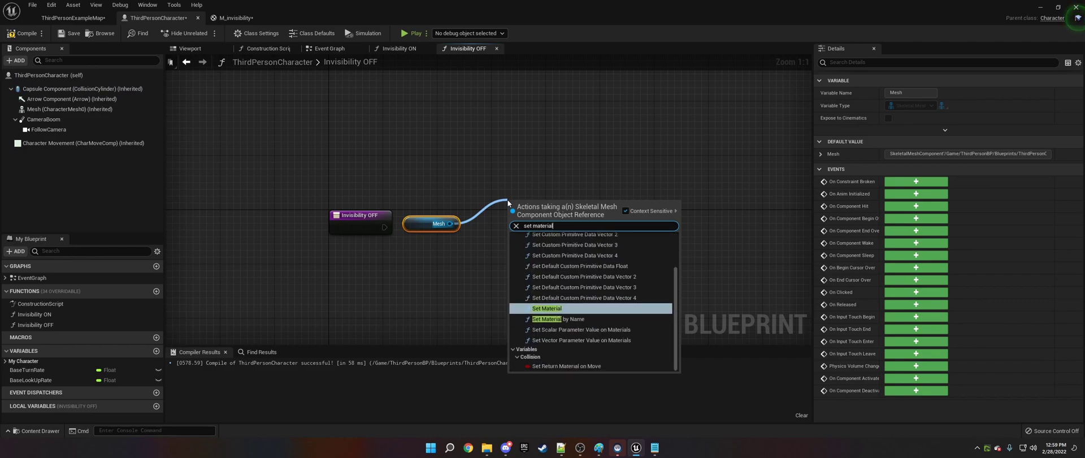
{"action": "key", "text": "Return"}
{"action": "left_click_drag", "start_coordinate": [420, 225], "coordinate": [413, 191]}
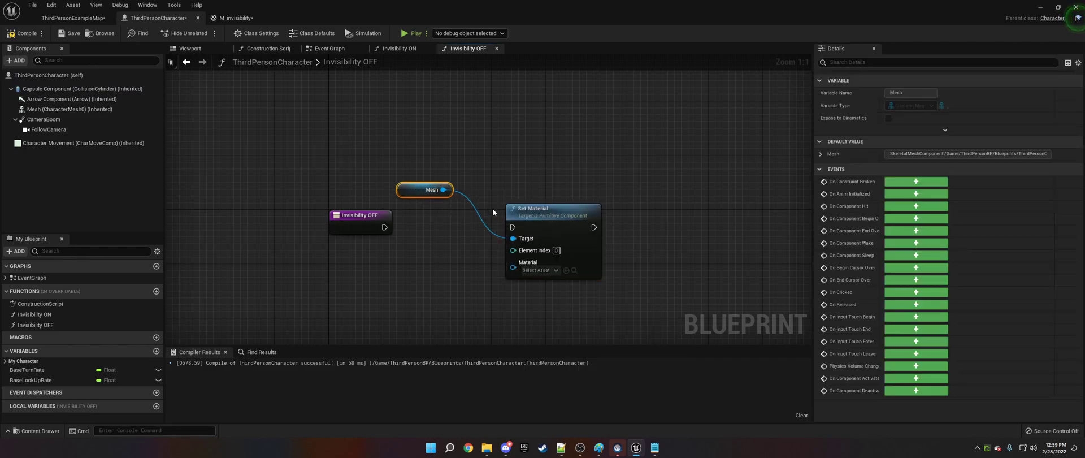
Duplicate the Mesh reference and its Set Material node in the Invisibility OFF graph, placing the copy beside the original.
{"action": "left_click_drag", "start_coordinate": [605, 300], "coordinate": [443, 168]}
{"action": "key", "text": "ctrl+c"}
{"action": "right_click_drag", "start_coordinate": [657, 198], "coordinate": [512, 185]}
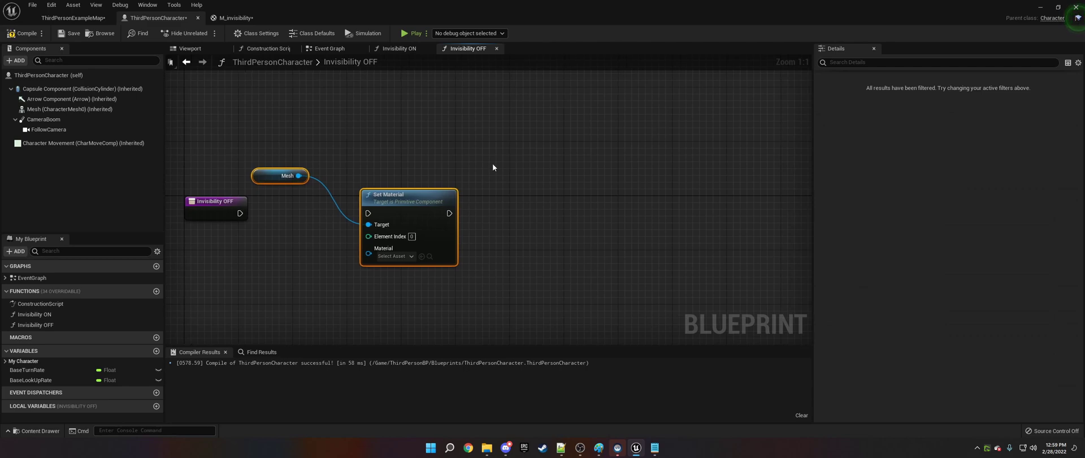
{"action": "key", "text": "ctrl+v"}
{"action": "left_click_drag", "start_coordinate": [594, 176], "coordinate": [555, 197]}
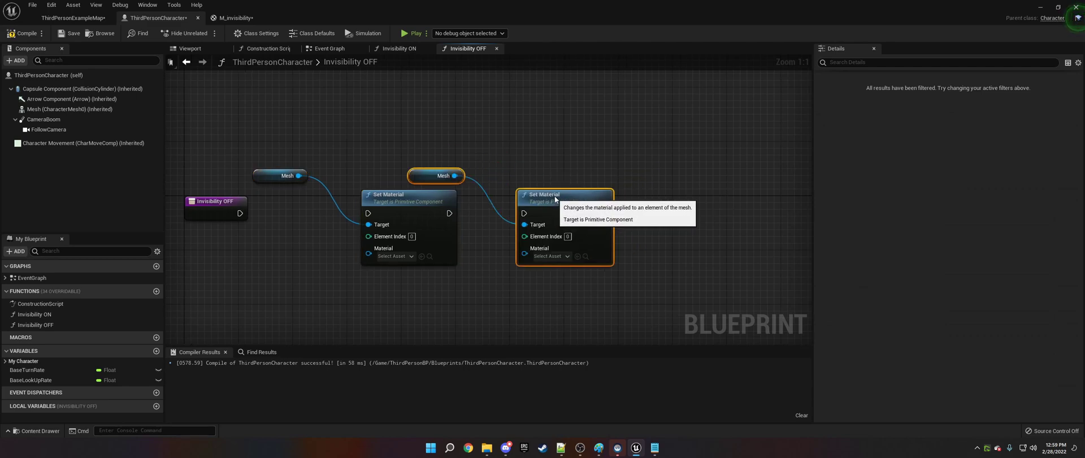
Check the character mesh's material slots and set the second Set Material node's Element Index to 1.
{"action": "left_click", "coordinate": [70, 109]}
{"action": "scroll", "coordinate": [831, 307], "scroll_direction": "down", "scroll_amount": 3}
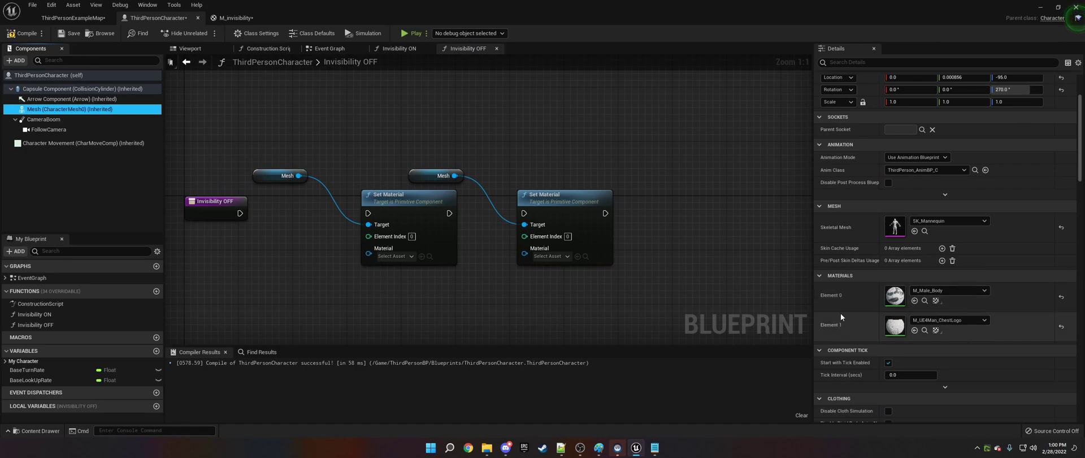
{"action": "left_click", "coordinate": [568, 236]}
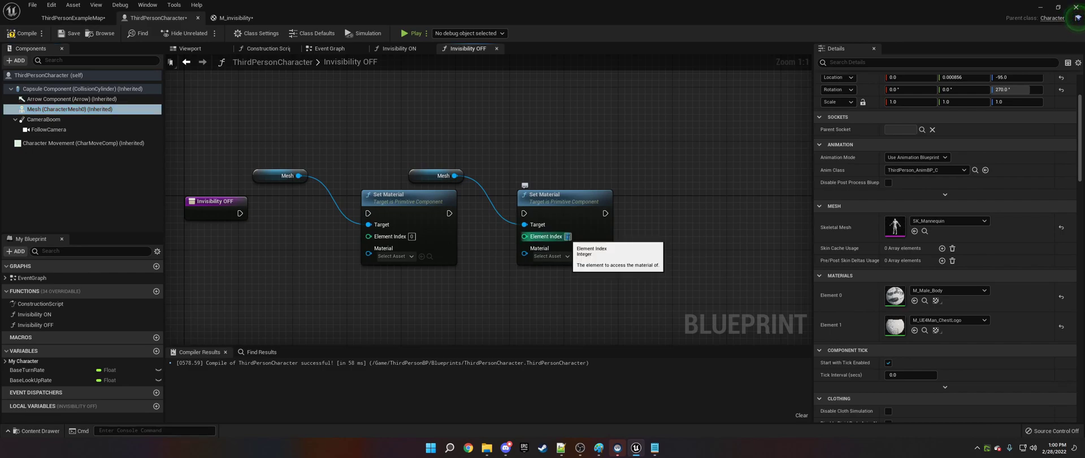
{"action": "type", "text": "1"}
Assign M_Male_Body to the first Set Material node and M_UE4Man_ChestLogo to the second.
{"action": "left_click", "coordinate": [406, 256]}
{"action": "type", "text": "male bo"}
{"action": "left_click", "coordinate": [476, 290]}
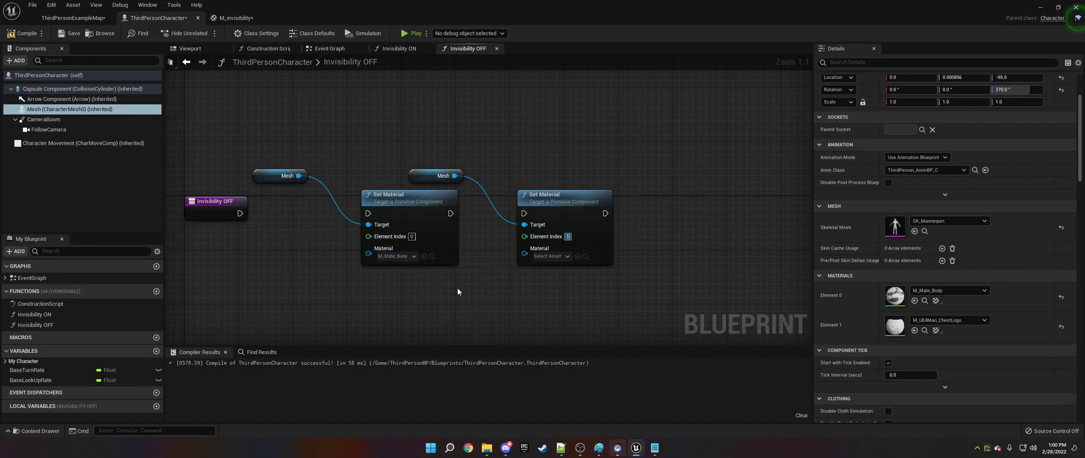
{"action": "left_click", "coordinate": [563, 256]}
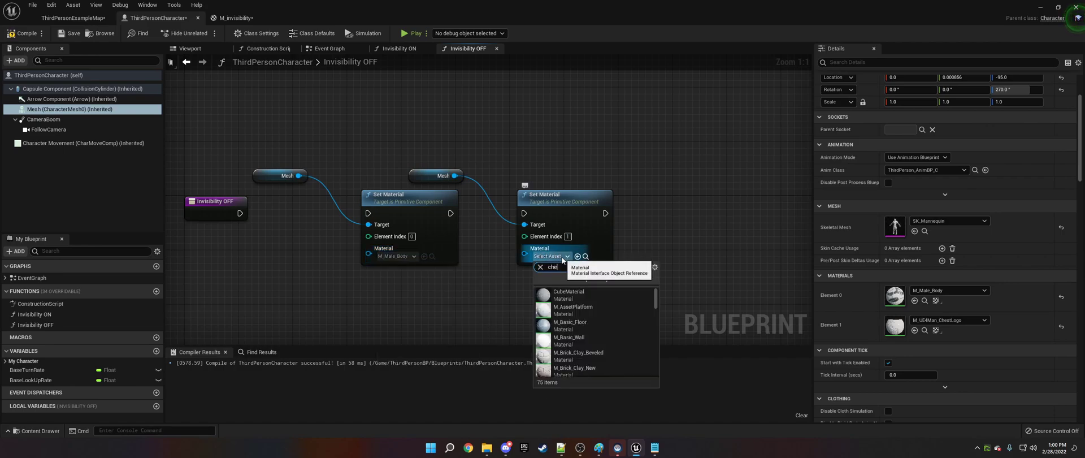
{"action": "type", "text": "chest logo"}
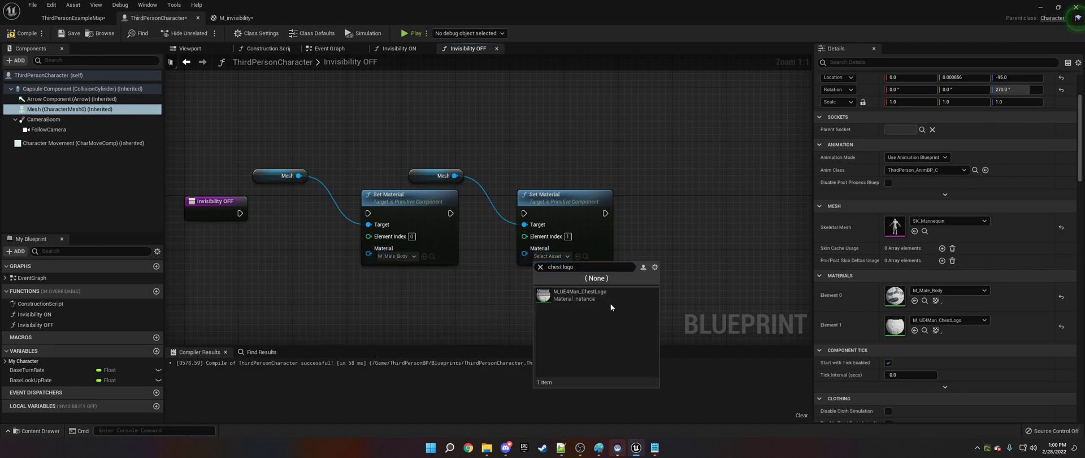
{"action": "left_click", "coordinate": [608, 300]}
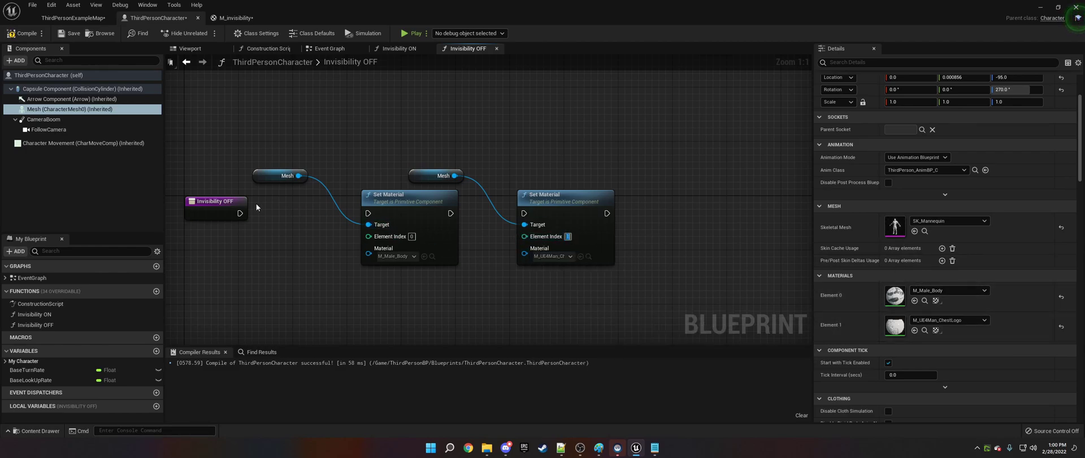
Wire the execution flow from the Invisibility OFF entry through both Set Material nodes and compile.
{"action": "left_click_drag", "start_coordinate": [240, 213], "coordinate": [368, 213]}
{"action": "left_click_drag", "start_coordinate": [450, 213], "coordinate": [524, 213]}
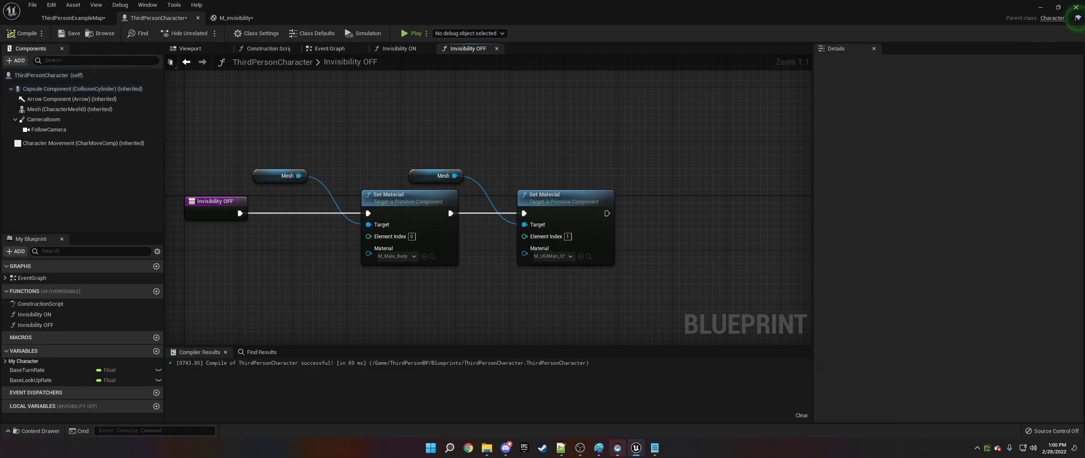
{"action": "double_click", "coordinate": [43, 314]}
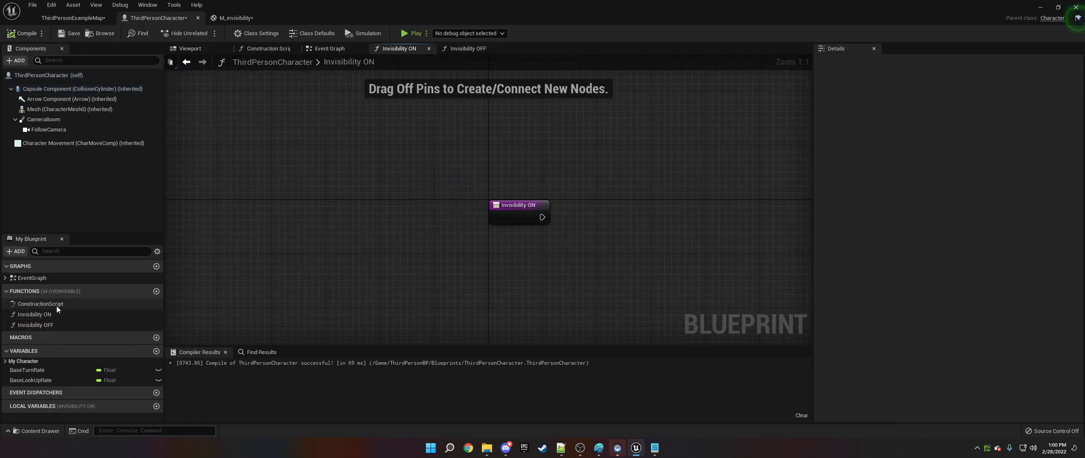
{"action": "double_click", "coordinate": [54, 322]}
Copy the Mesh and Set Material nodes, and add a Return Node connected after the second Set Material in Invisibility OFF.
{"action": "left_click_drag", "start_coordinate": [668, 307], "coordinate": [279, 141]}
{"action": "right_click_drag", "start_coordinate": [630, 195], "coordinate": [482, 193]}
{"action": "right_click", "coordinate": [534, 205]}
{"action": "type", "text": "return n"}
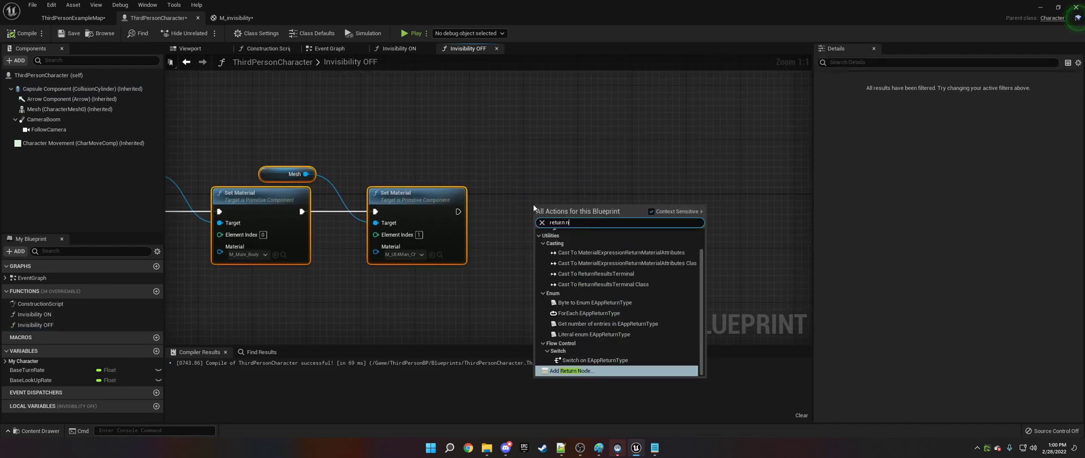
{"action": "key", "text": "Return"}
{"action": "left_click_drag", "start_coordinate": [458, 212], "coordinate": [551, 226]}
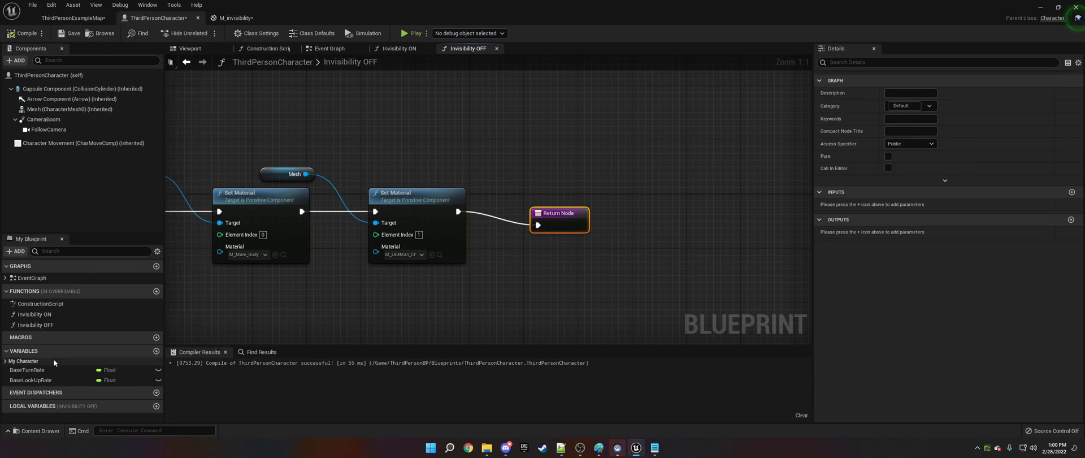
Paste the Mesh and Set Material nodes into the Invisibility ON graph and connect the function entry to the first Set Material.
{"action": "double_click", "coordinate": [34, 315]}
{"action": "key", "text": "ctrl+v"}
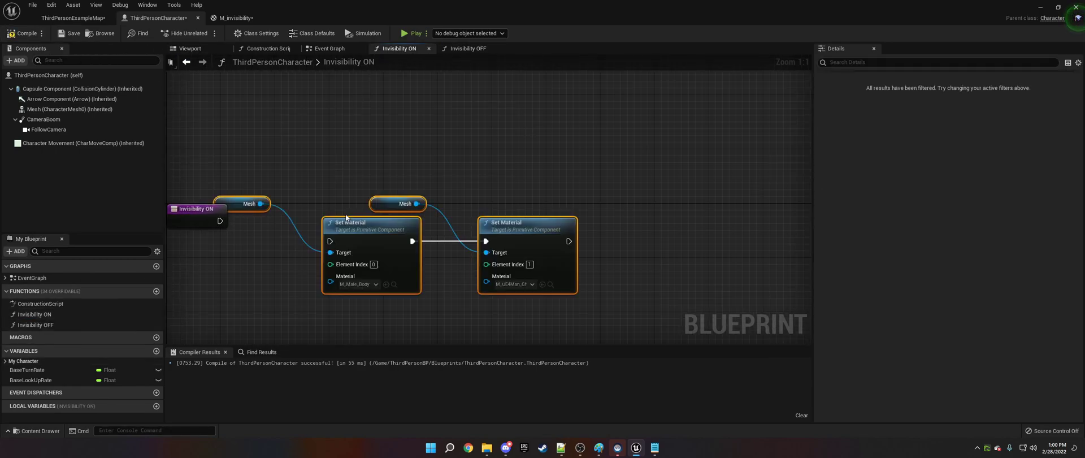
{"action": "left_click_drag", "start_coordinate": [508, 218], "coordinate": [462, 201]}
{"action": "left_click_drag", "start_coordinate": [219, 223], "coordinate": [283, 221]}
Add a Return Node to Invisibility ON and connect the second Set Material node to it.
{"action": "right_click", "coordinate": [593, 222]}
{"action": "type", "text": "return"}
{"action": "key", "text": "Return"}
{"action": "left_click_drag", "start_coordinate": [522, 220], "coordinate": [601, 241]}
{"action": "key", "text": "Home"}
Assign M_invisibility to both Set Material nodes in Invisibility ON and compile the blueprint.
{"action": "left_click", "coordinate": [414, 262]}
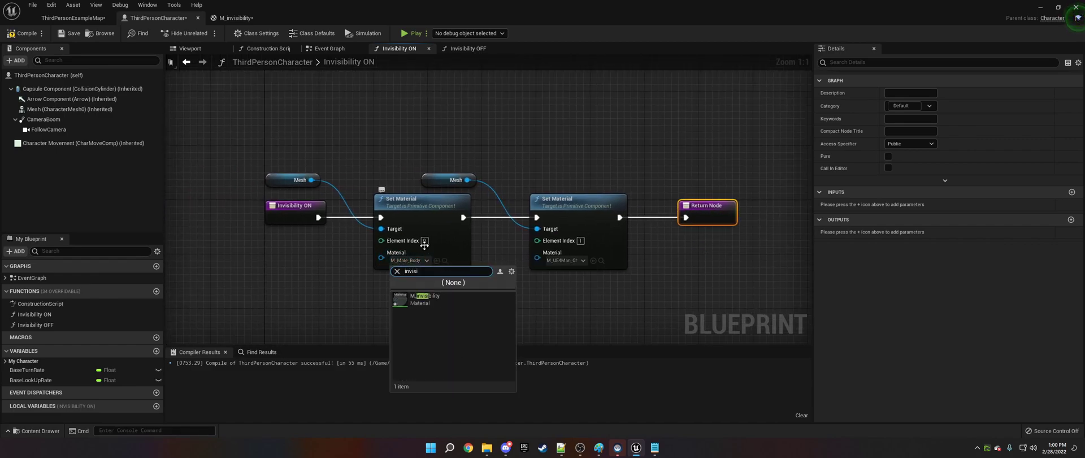
{"action": "left_click", "coordinate": [469, 300]}
{"action": "left_click", "coordinate": [564, 260]}
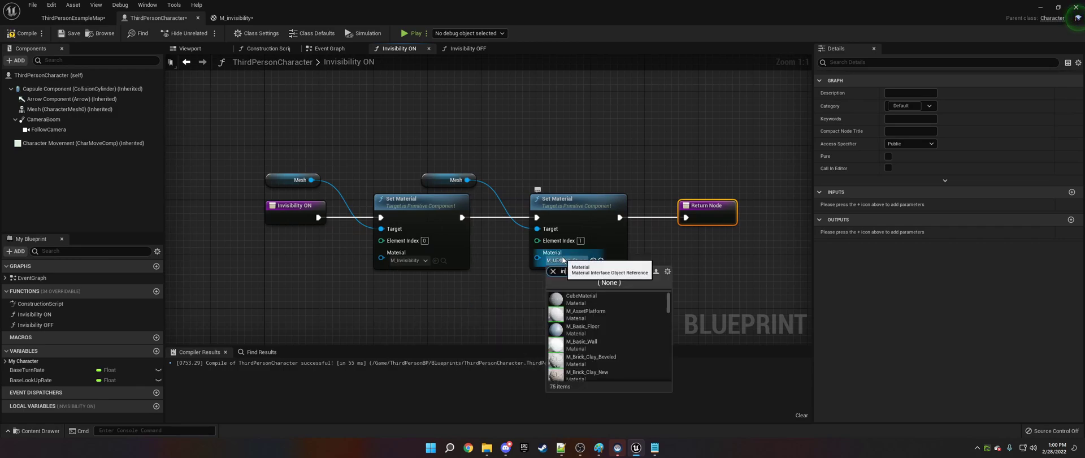
{"action": "left_click", "coordinate": [588, 312]}
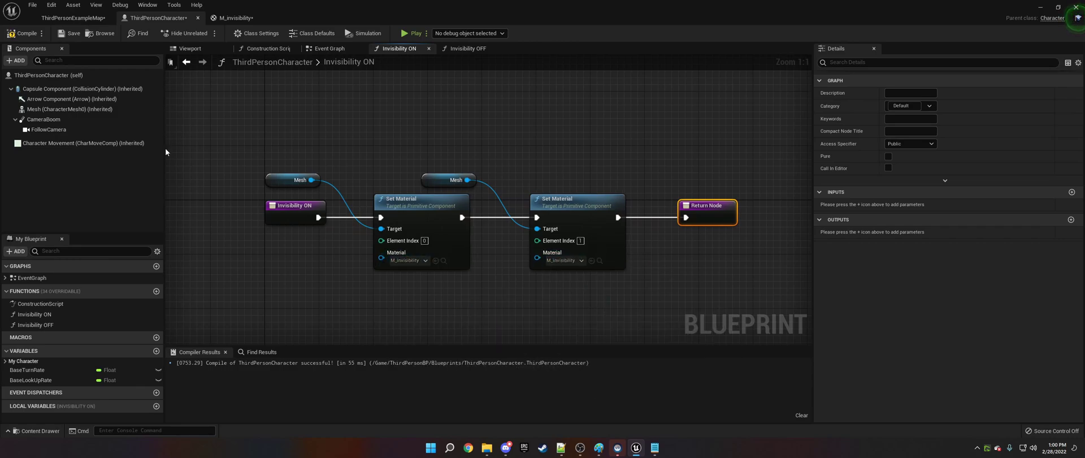
{"action": "left_click", "coordinate": [29, 32]}
In the Event Graph, add a K key event and connect its Pressed output to a Flip Flop node.
{"action": "left_click", "coordinate": [345, 49]}
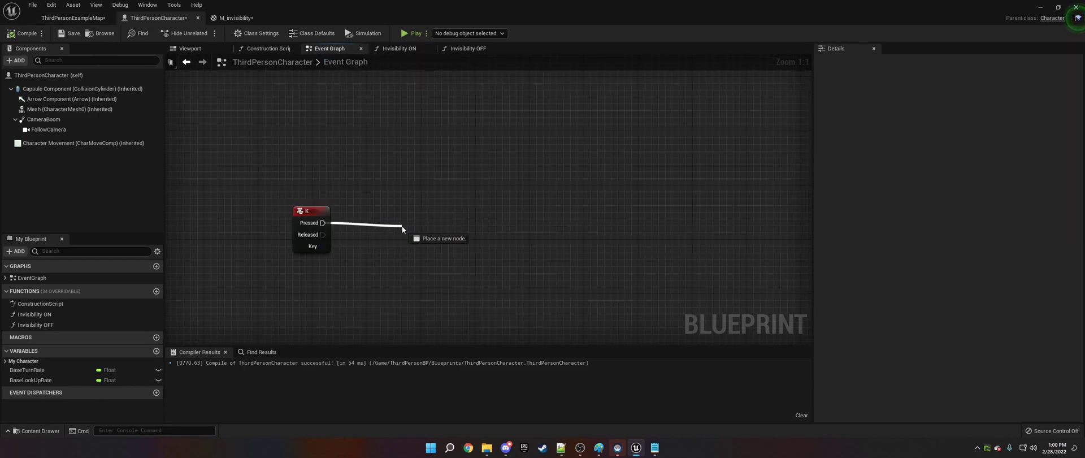
{"action": "left_click_drag", "start_coordinate": [401, 225], "coordinate": [375, 209]}
{"action": "type", "text": "flip flop"}
{"action": "key", "text": "Return"}
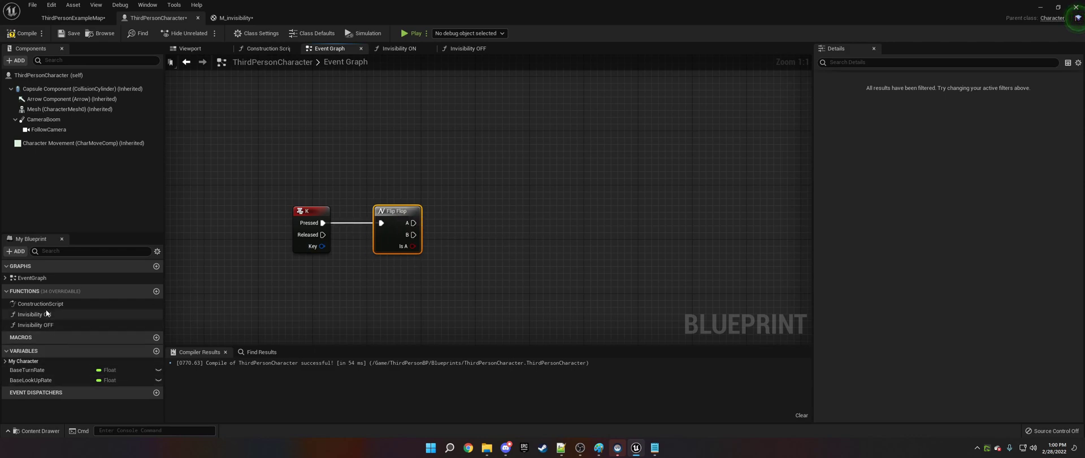
Call Invisibility ON from the Flip Flop's A output and Invisibility OFF from its B output, and compile.
{"action": "left_click_drag", "start_coordinate": [47, 314], "coordinate": [440, 179]}
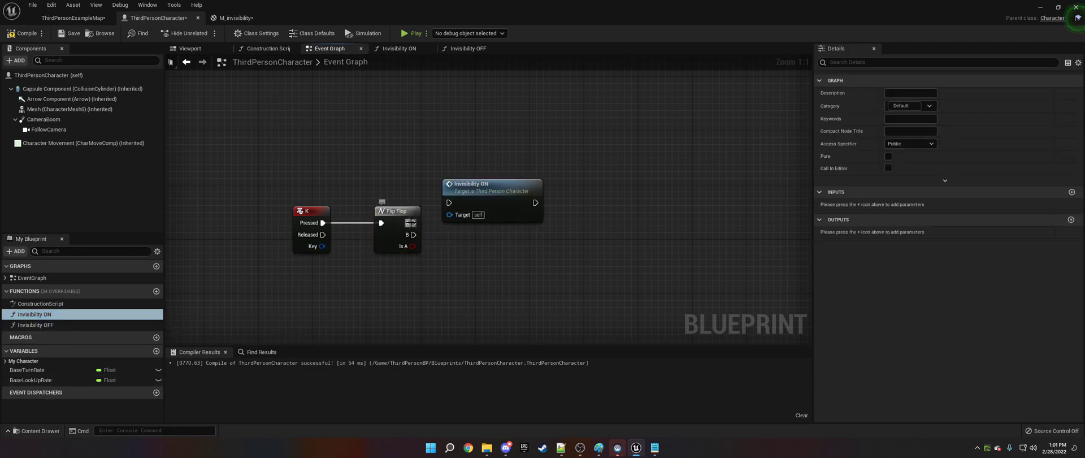
{"action": "left_click_drag", "start_coordinate": [414, 223], "coordinate": [449, 202]}
{"action": "left_click_drag", "start_coordinate": [53, 325], "coordinate": [447, 255]}
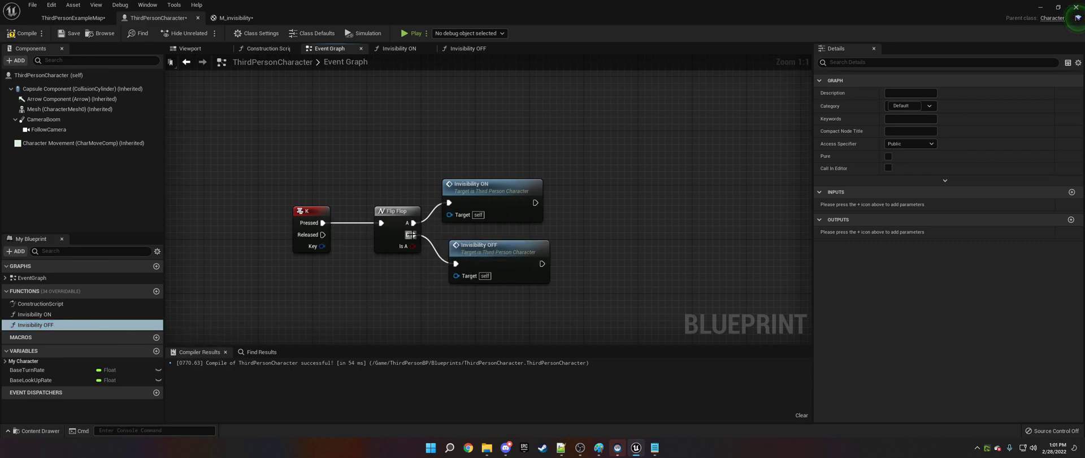
Play ThirdPersonExampleMap and test toggling the character's invisibility on and off while moving around the level.
{"action": "left_click", "coordinate": [73, 18]}
{"action": "left_click", "coordinate": [531, 32]}
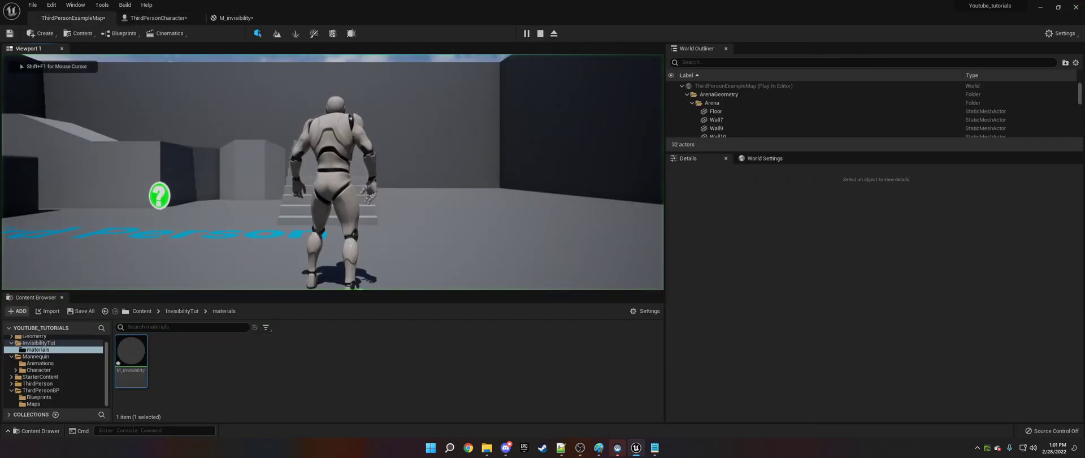
{"action": "key", "text": "w"}
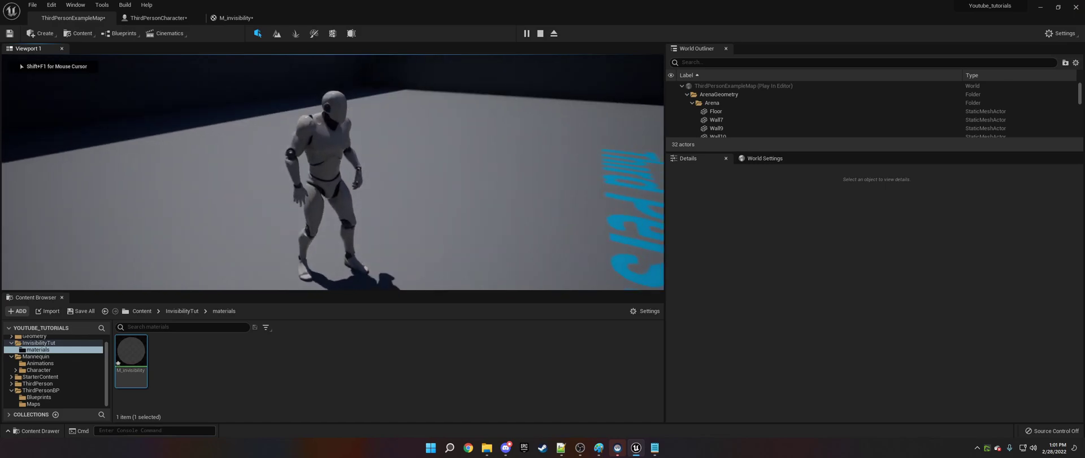
{"action": "key", "text": "e"}
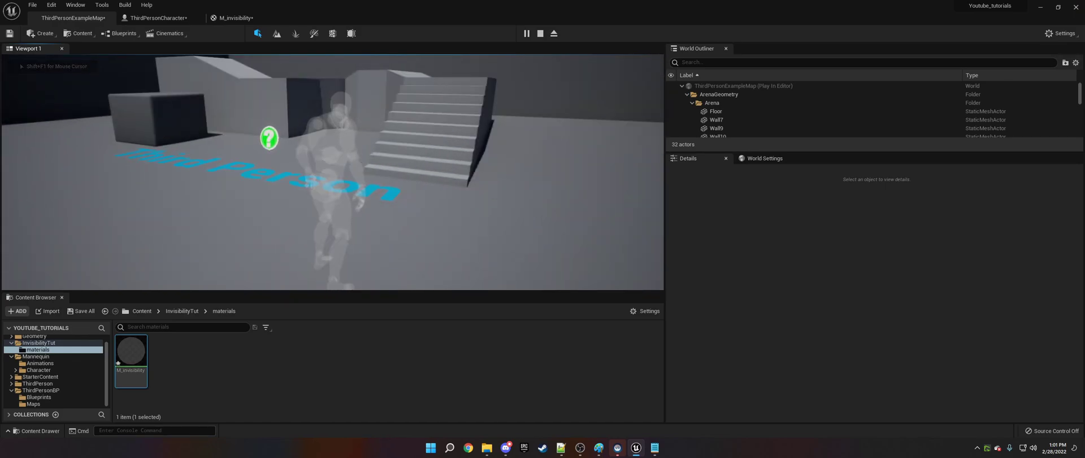
{"action": "key", "text": "s"}
{"action": "key", "text": "w"}
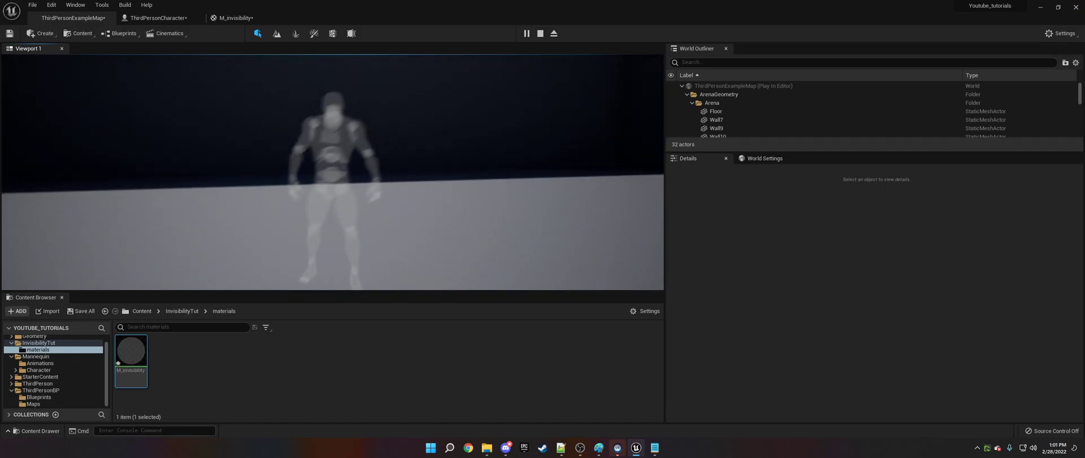
{"action": "key", "text": "s"}
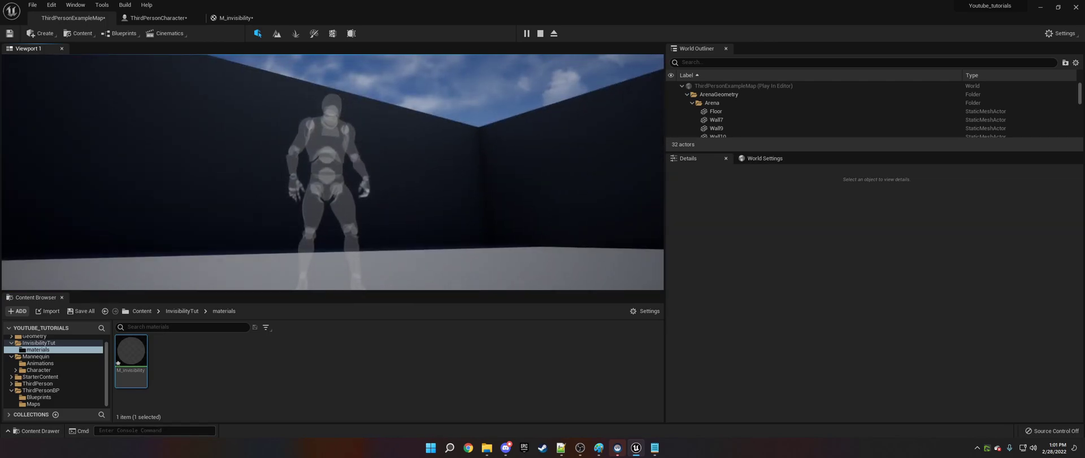
{"action": "key", "text": "w"}
{"action": "key", "text": "s"}
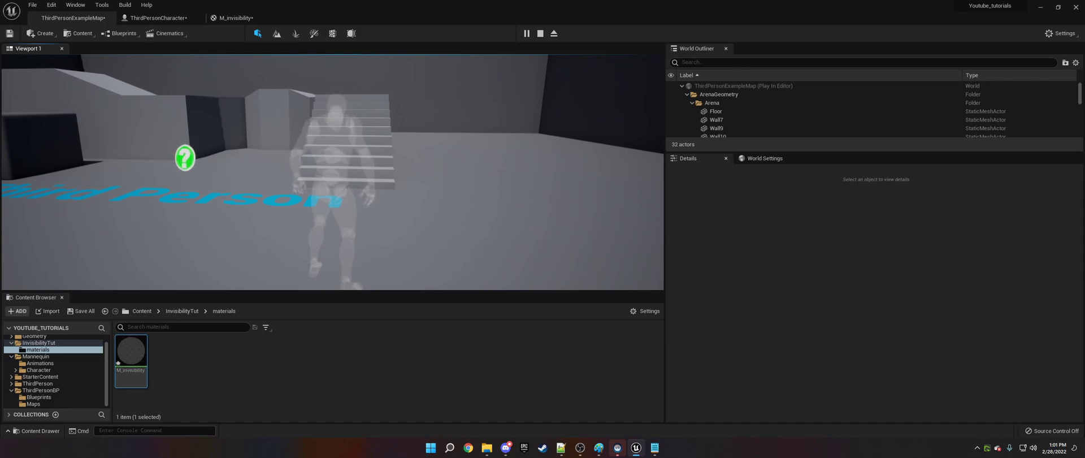
{"action": "key", "text": "s"}
{"action": "key", "text": "s"}
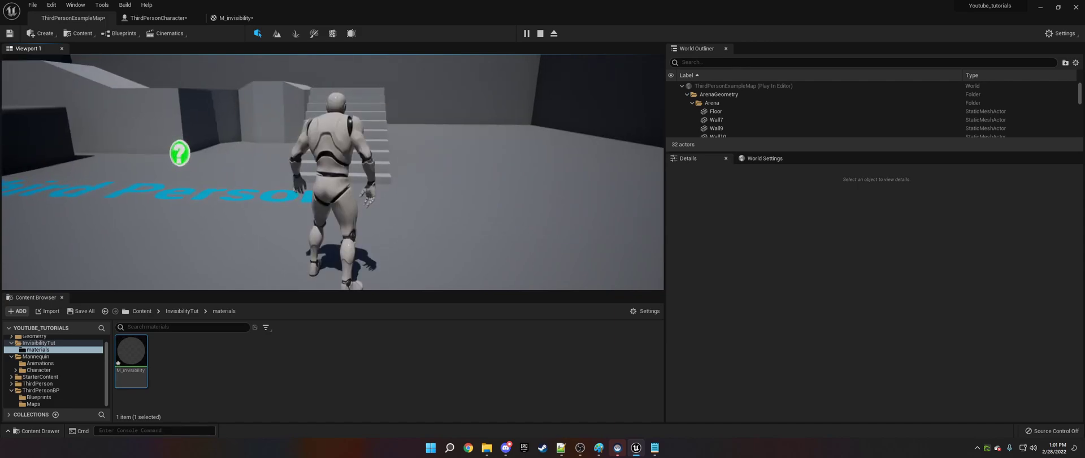